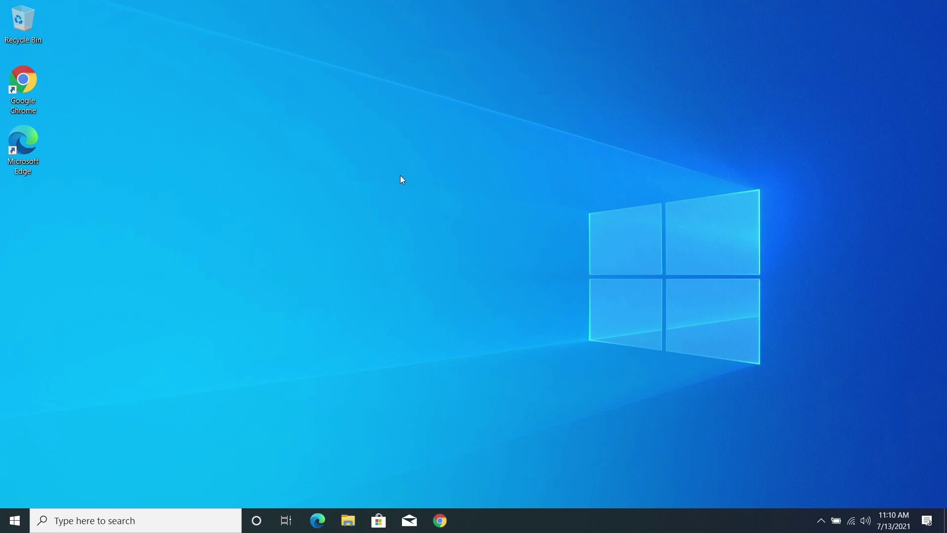
Step: Format the ESD-USB (E:) drive with the default FAT32 Quick Format settings and close File Explorer
left_click(348, 520)
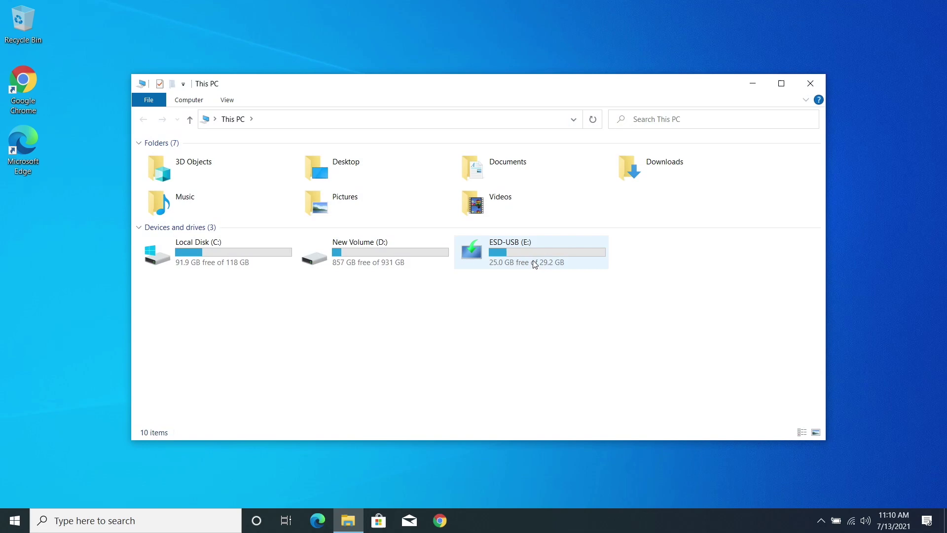
right_click(532, 252)
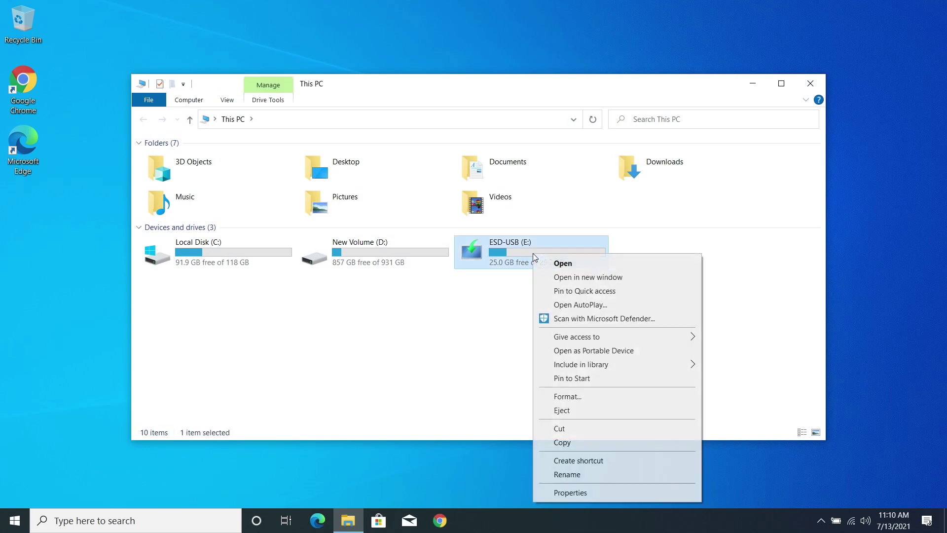
left_click(569, 396)
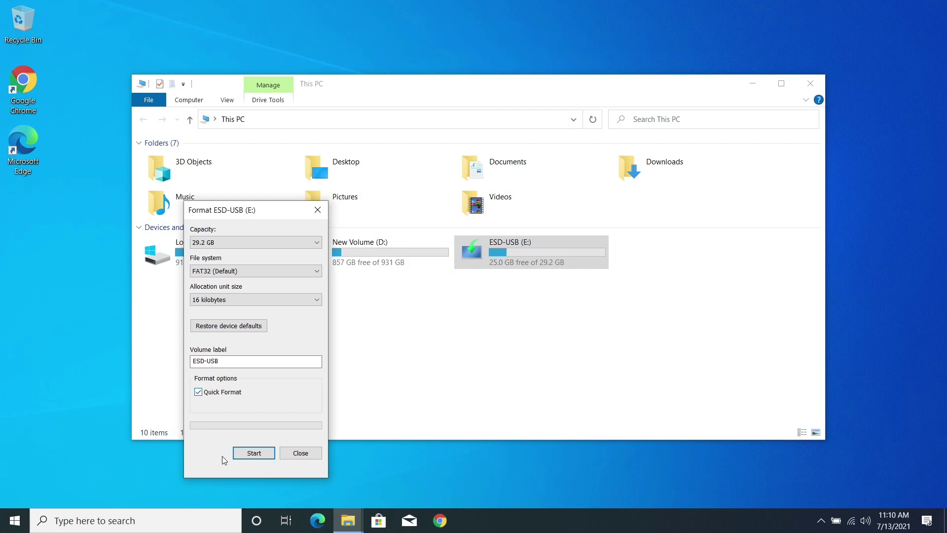
left_click(254, 455)
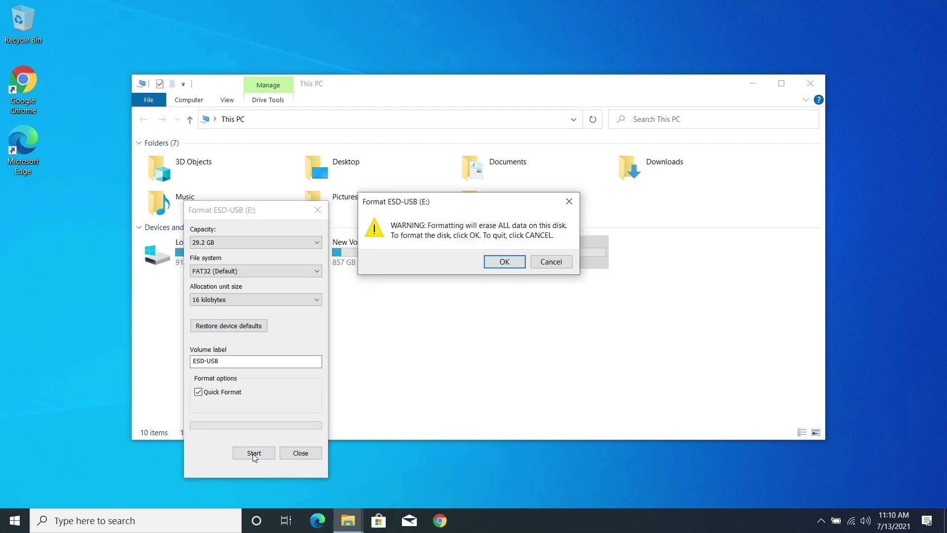
left_click(509, 264)
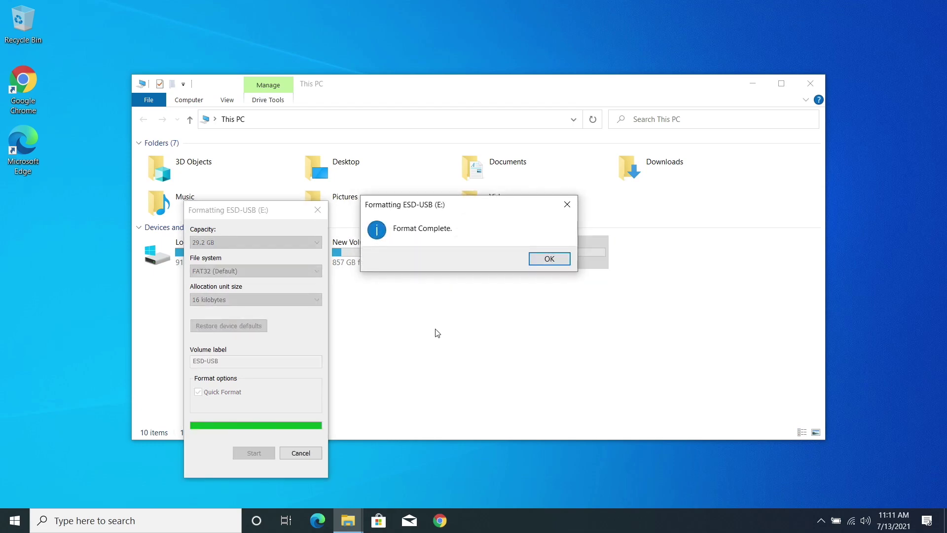
left_click(557, 260)
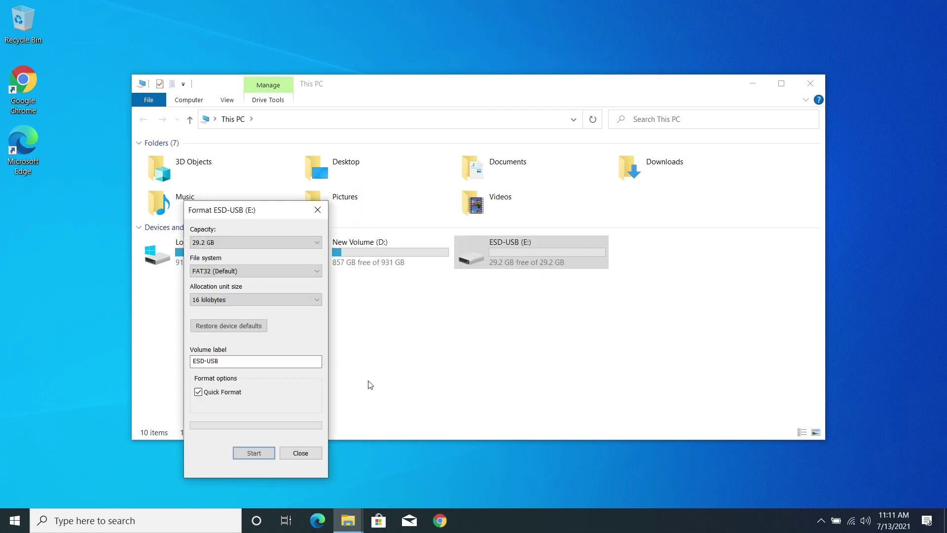
left_click(299, 453)
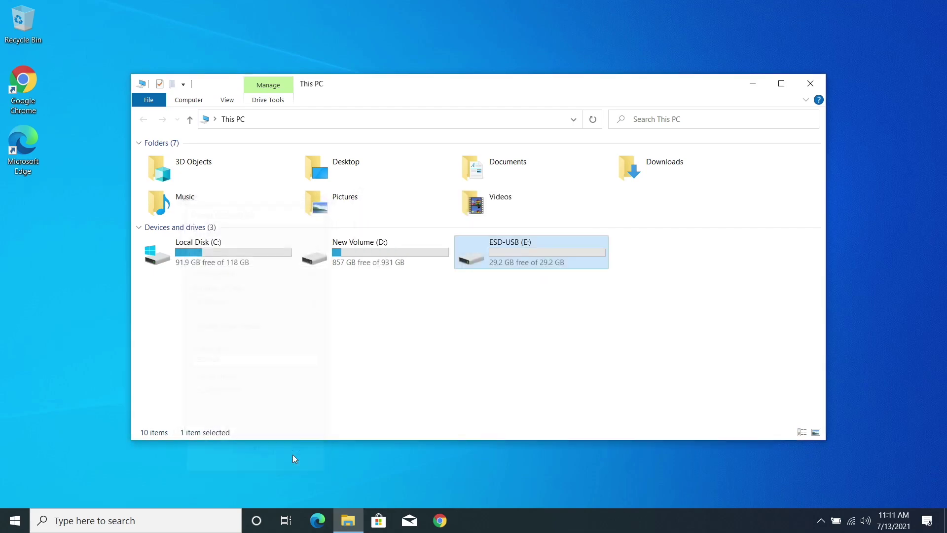
left_click(510, 316)
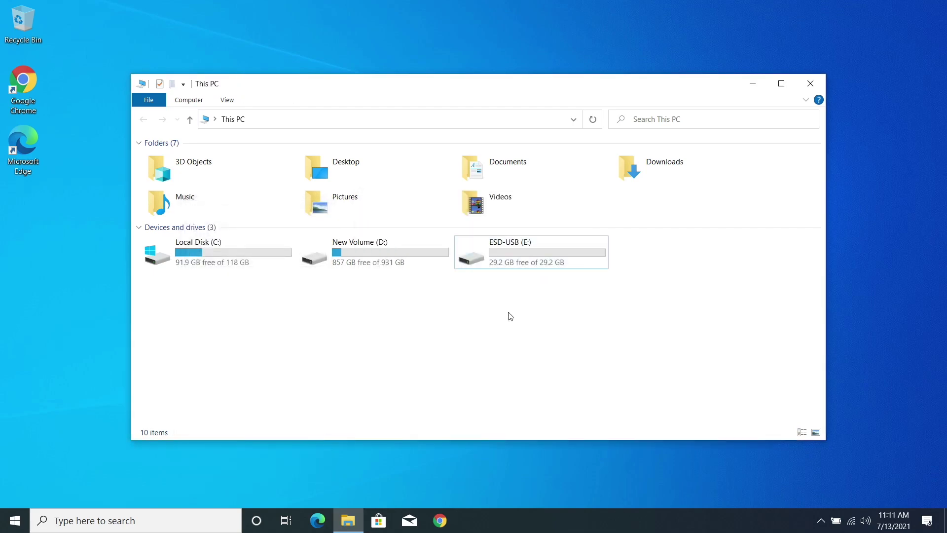
left_click(811, 85)
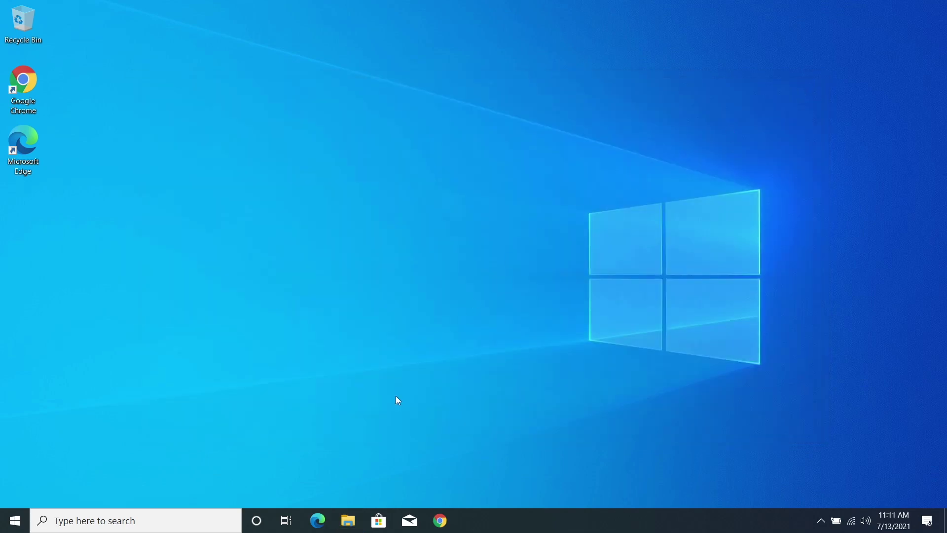
Step: In Google Chrome, search for "download windows 10" and open Microsoft's Windows 10 software download page
left_click(440, 521)
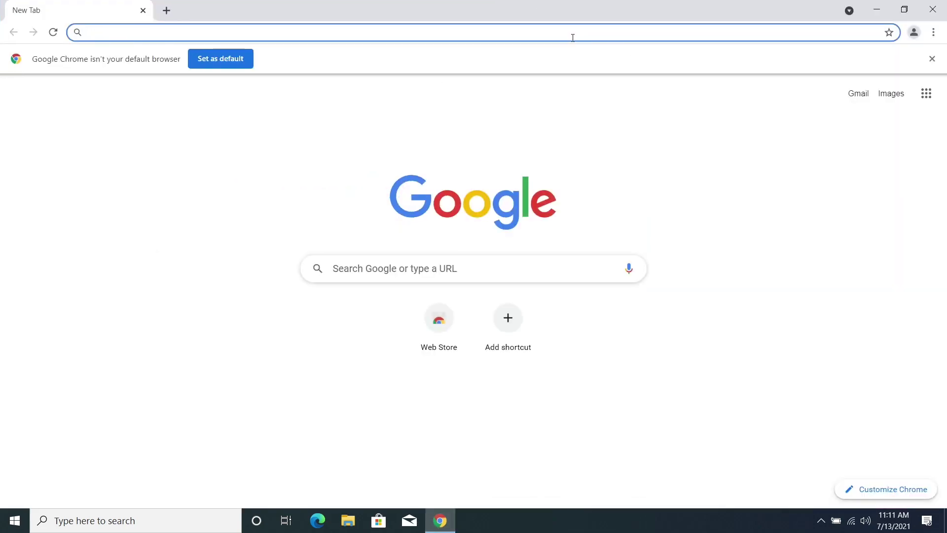
type("download windo")
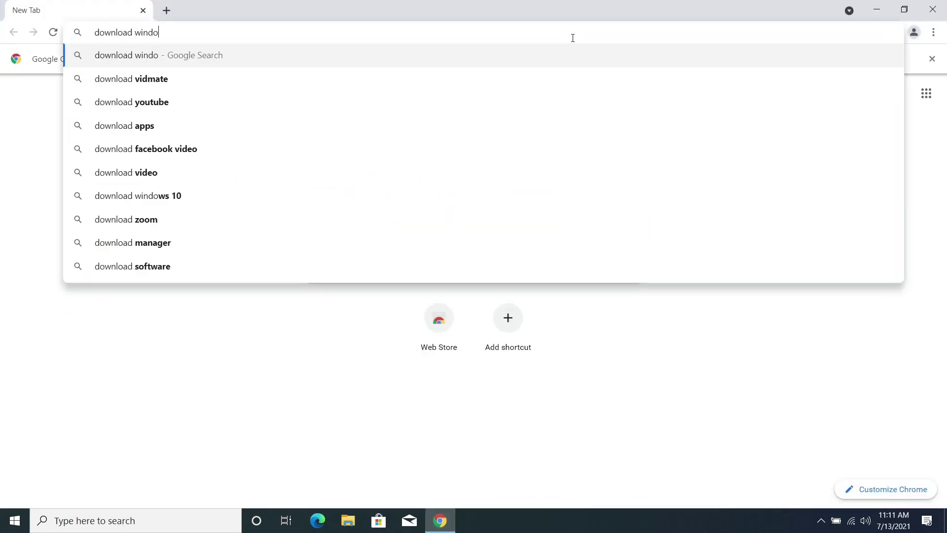
type("ws 10")
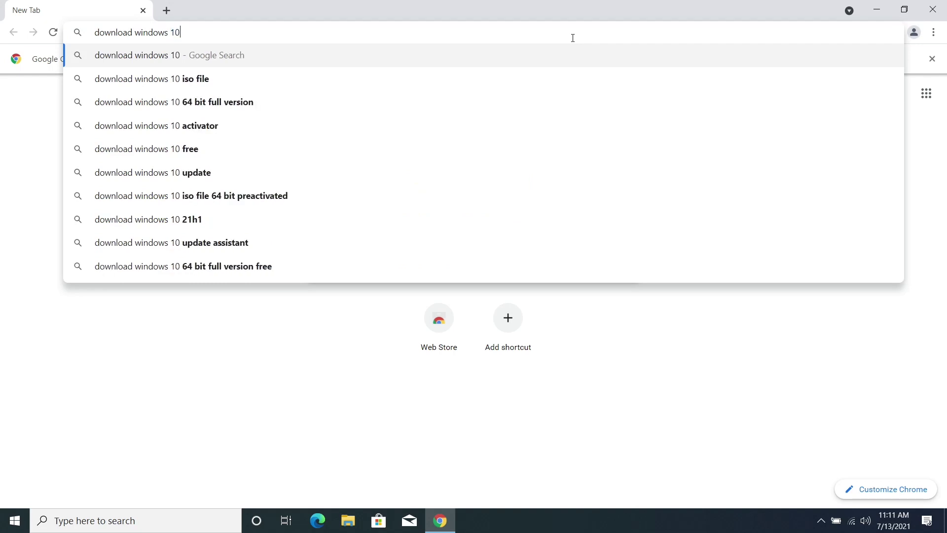
key("Return")
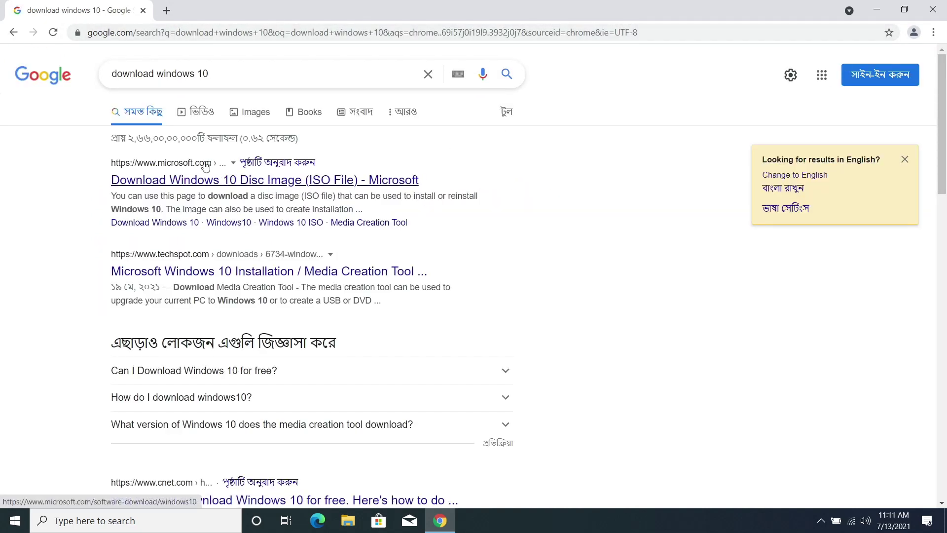
left_click(237, 188)
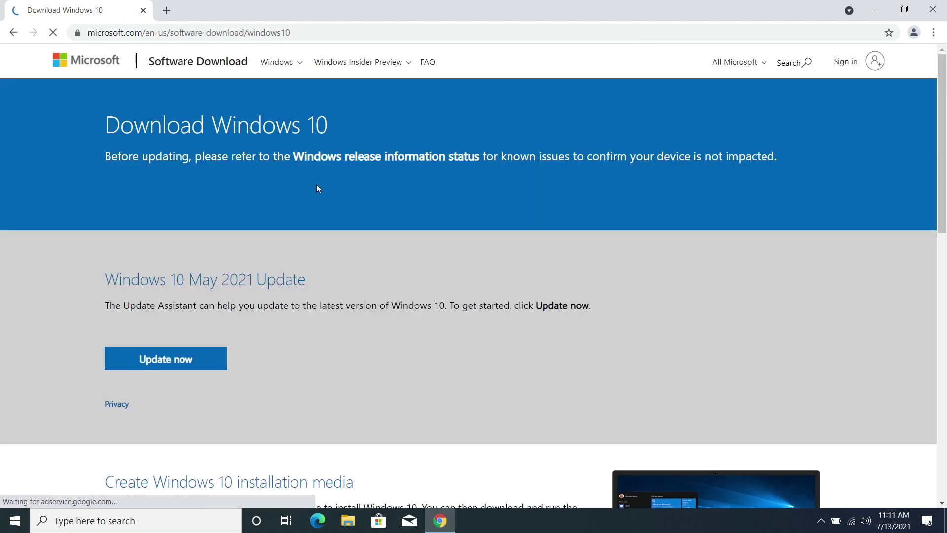
Step: Download the media creation tool offered under Create Windows 10 installation media
scroll(321, 192, "down", 7)
scroll(313, 215, "up", 1)
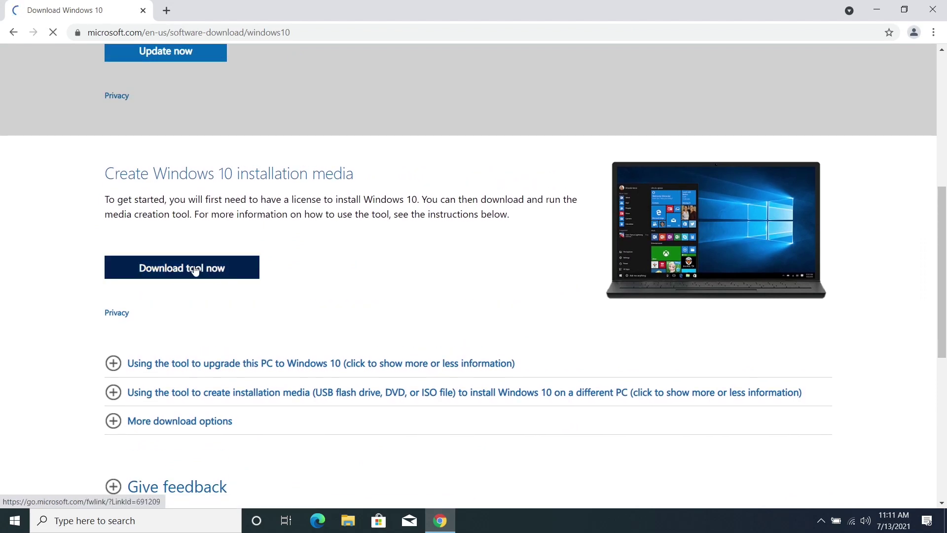
left_click(212, 274)
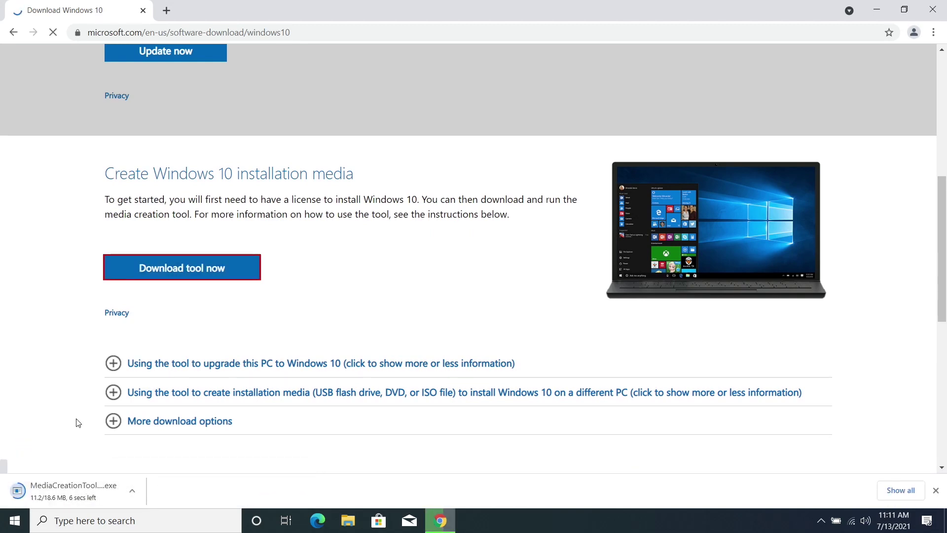
Step: Run the downloaded media creation tool with permission to make changes, and minimize the browser window
left_click(79, 488)
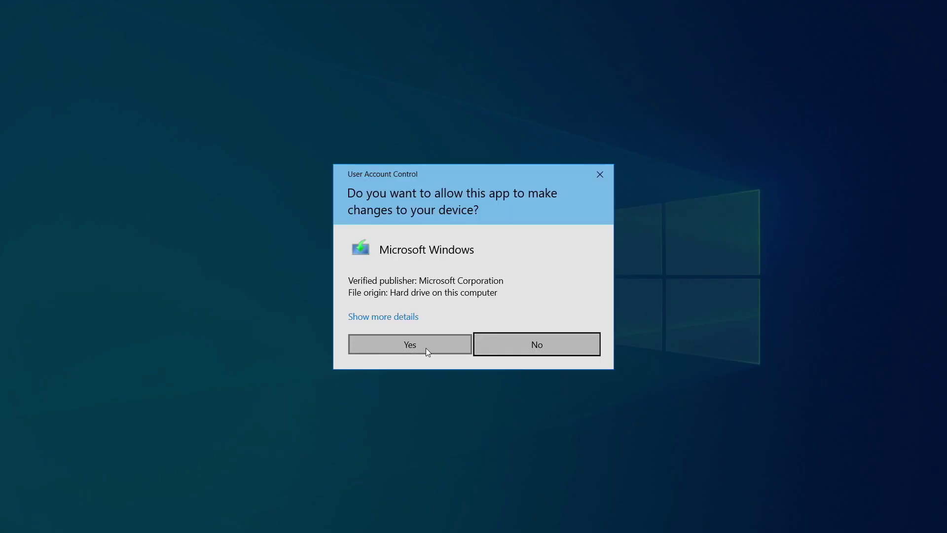
left_click(425, 348)
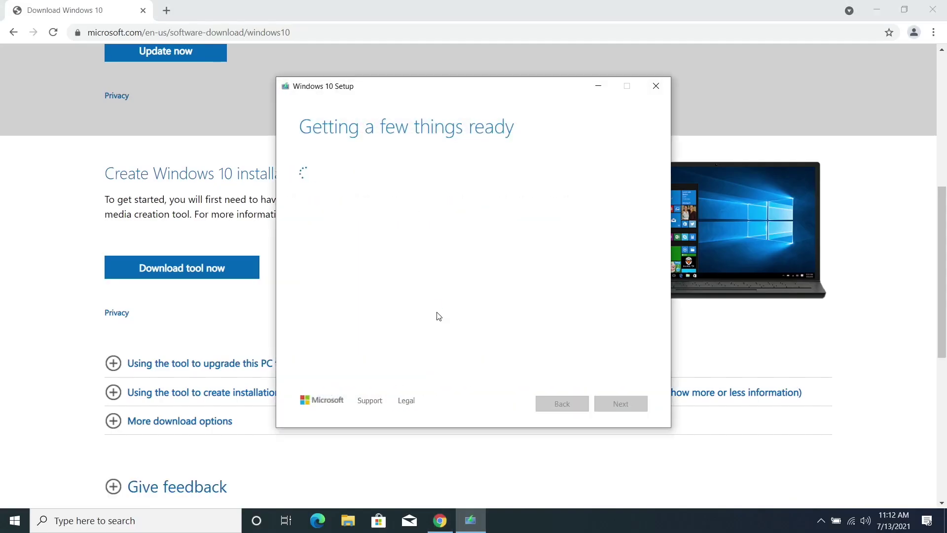
left_click(875, 10)
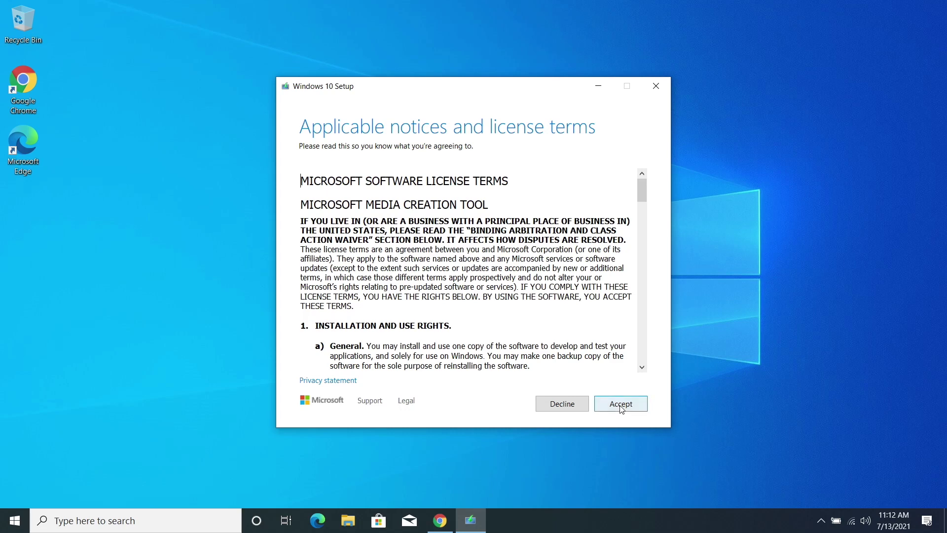
Step: Accept the license terms and choose to create installation media for another PC
left_click(619, 407)
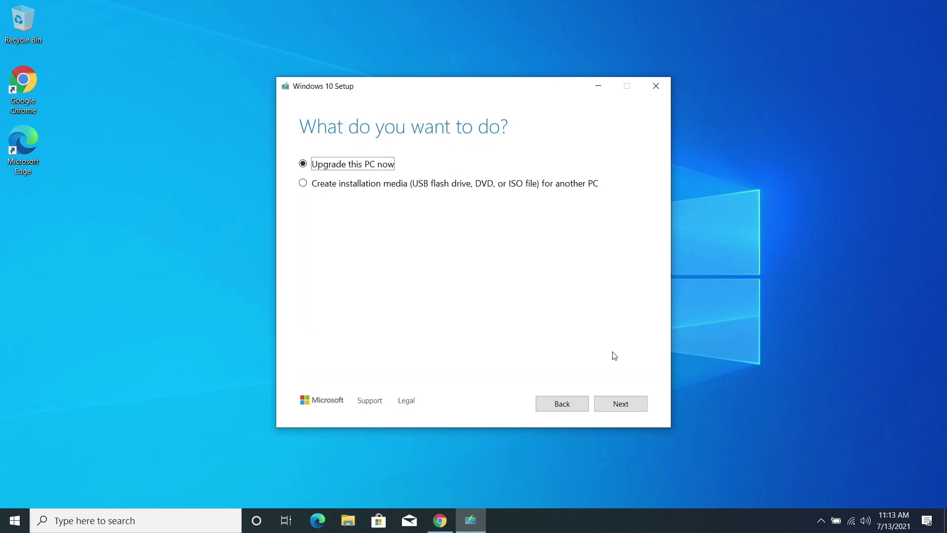
left_click(330, 187)
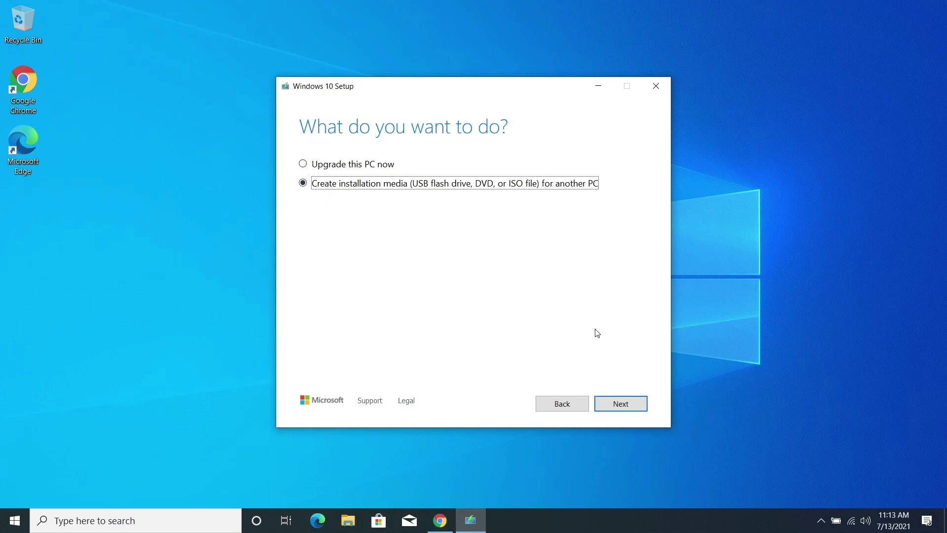
left_click(617, 408)
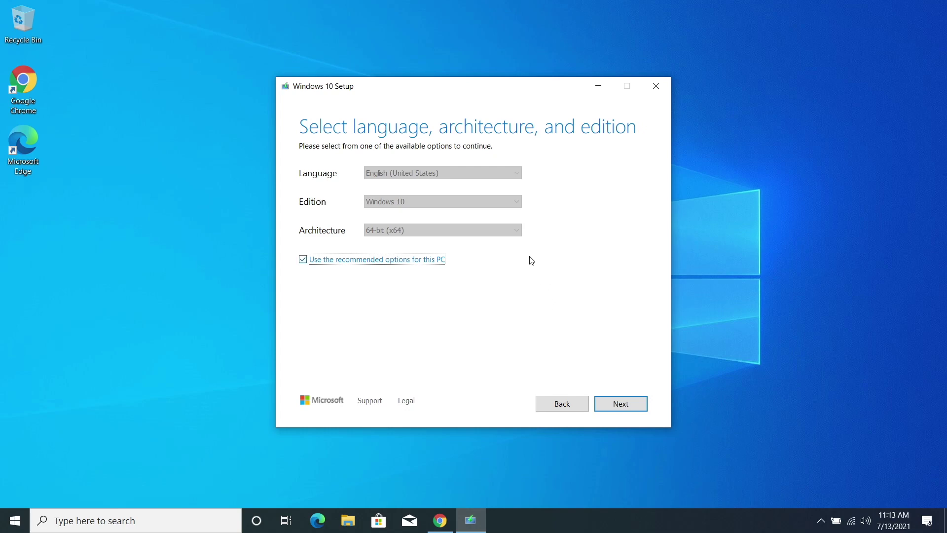
Step: Turn off the recommended options and continue with English (United States), Windows 10 and 64-bit (x64)
left_click(304, 259)
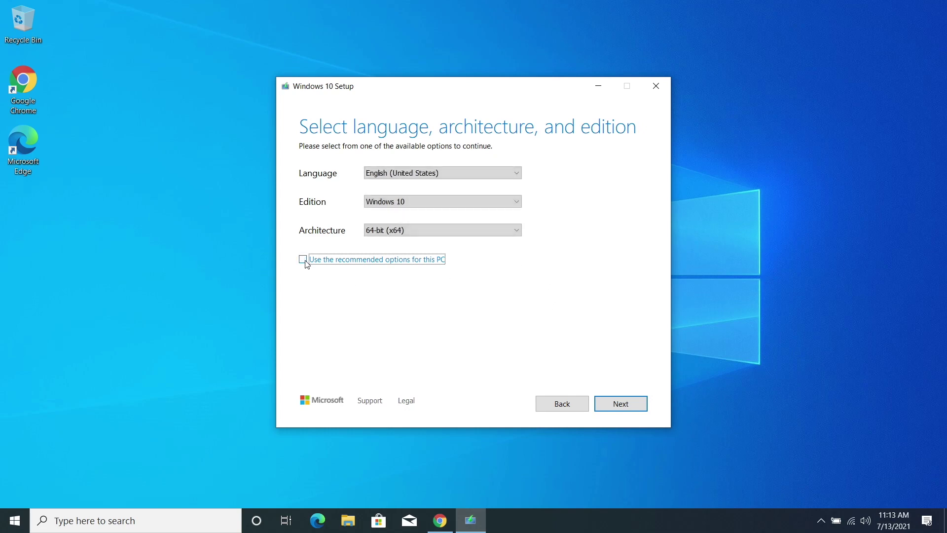
left_click(471, 173)
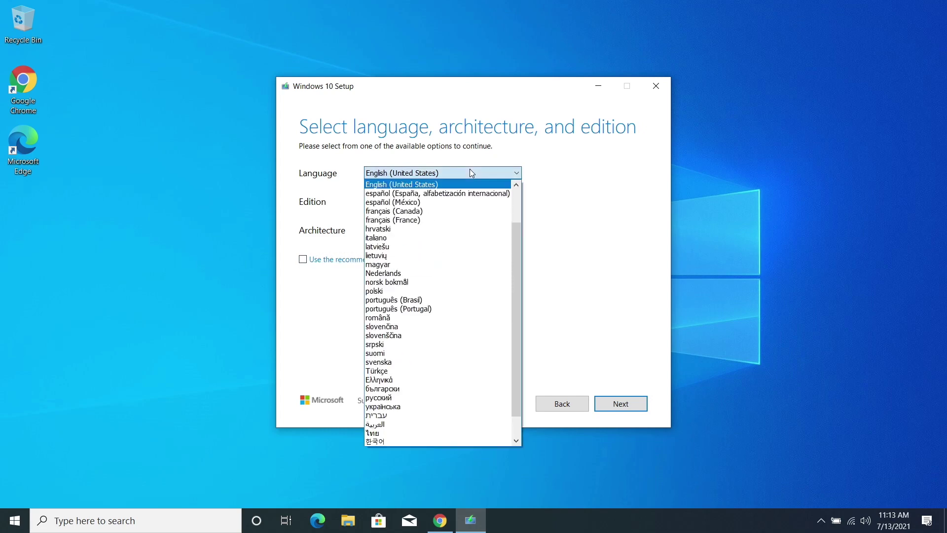
left_click(464, 189)
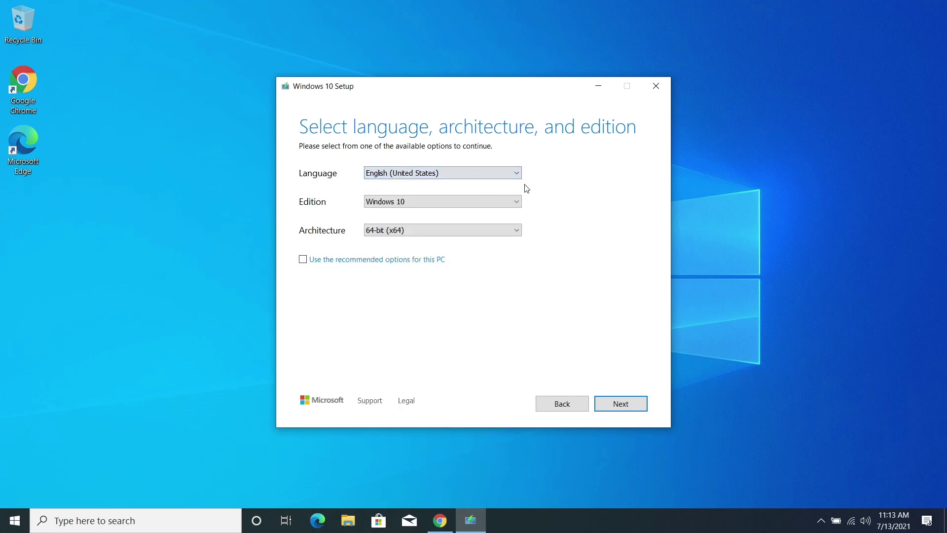
left_click(517, 201)
left_click(517, 201)
left_click(516, 231)
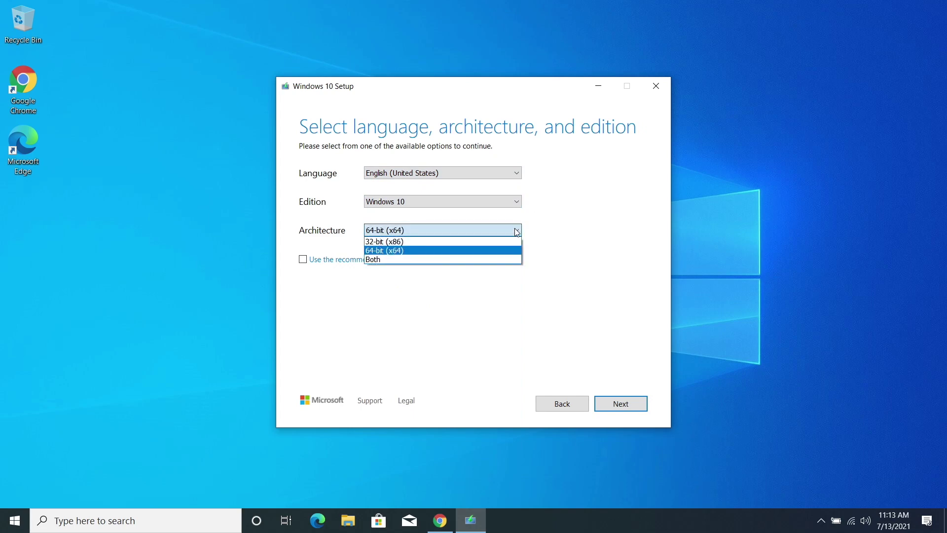
left_click(552, 233)
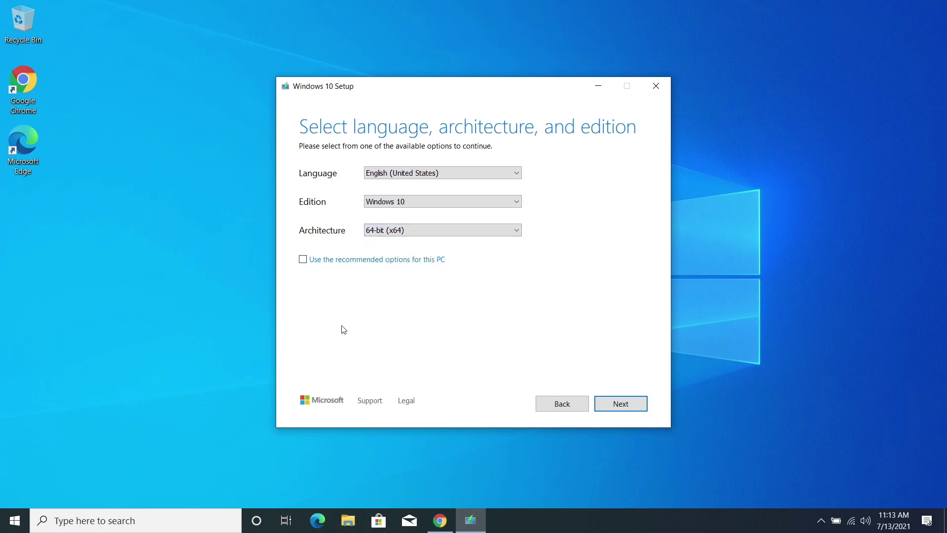
left_click(621, 403)
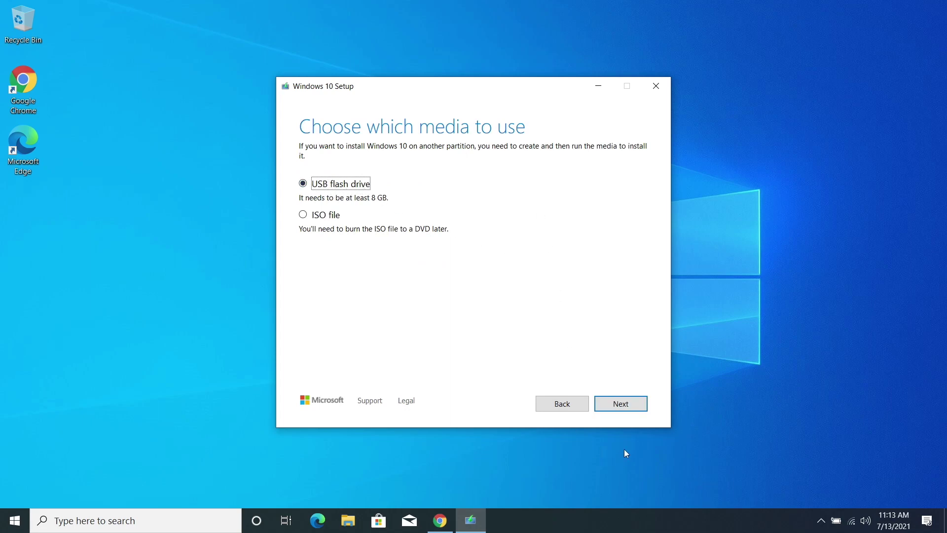
Step: Create the installation media on the USB flash drive E: (ESD-USB) and finish the setup
left_click(621, 404)
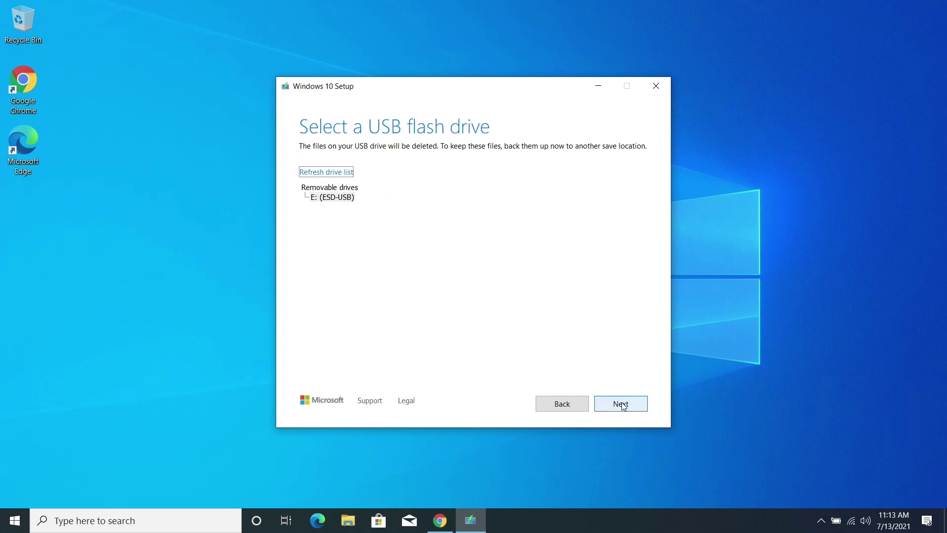
left_click(337, 202)
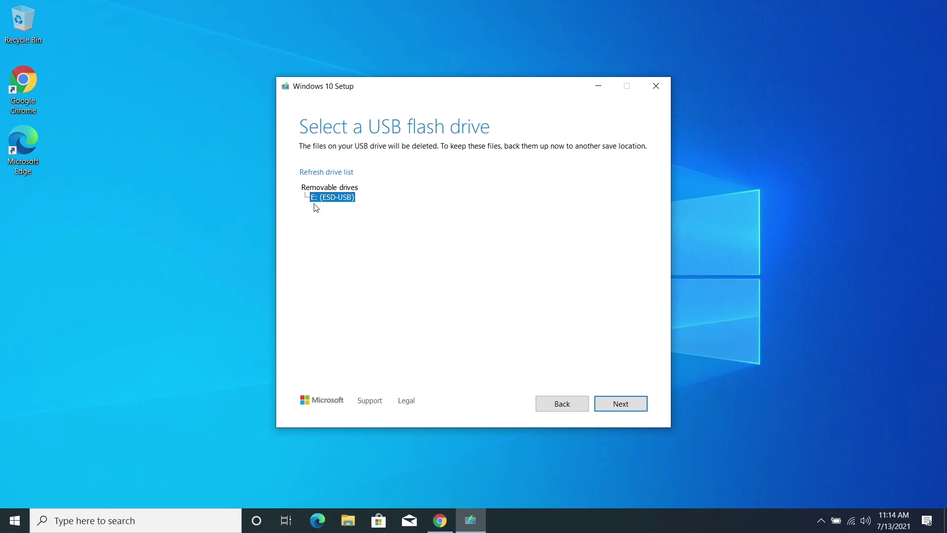
left_click(617, 408)
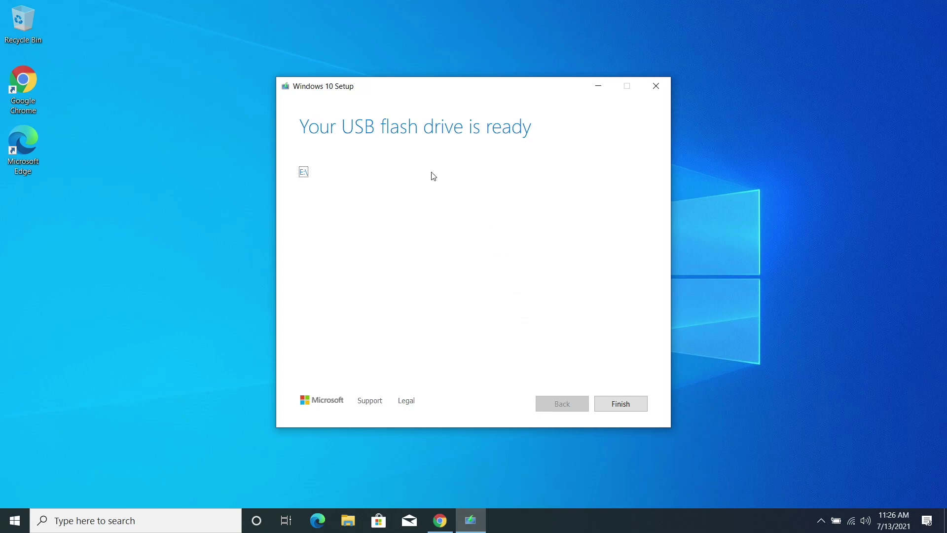
left_click(618, 410)
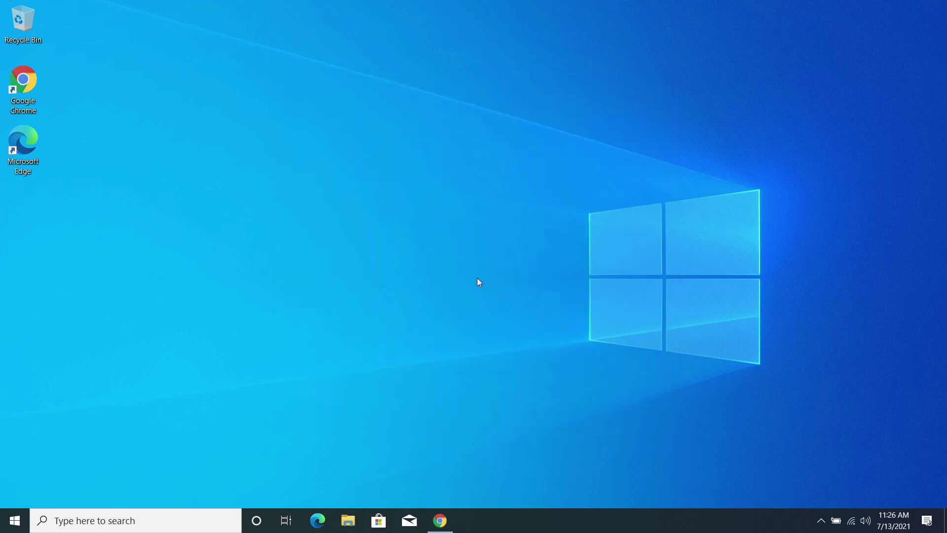
Step: Open the ESD-USB (E:) drive in File Explorer to check the installation files on it
left_click(348, 520)
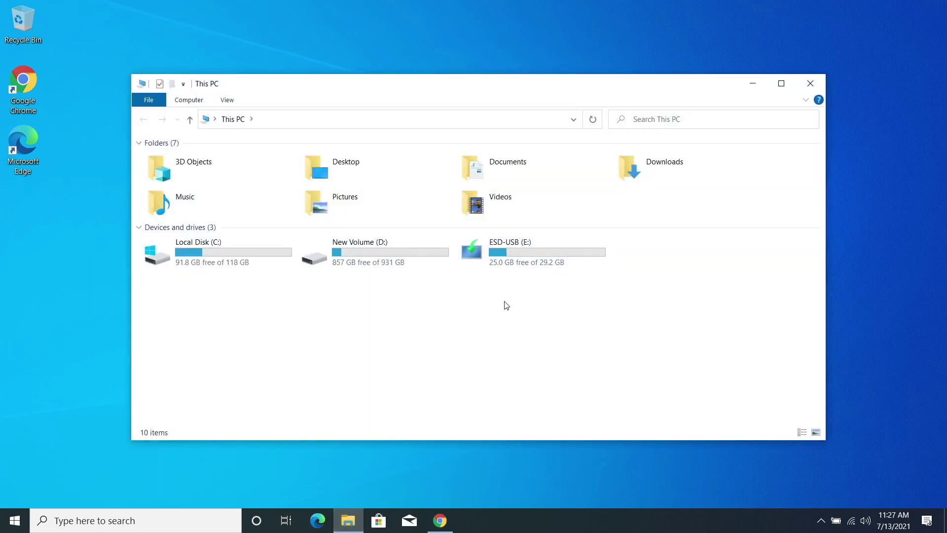
double_click(528, 253)
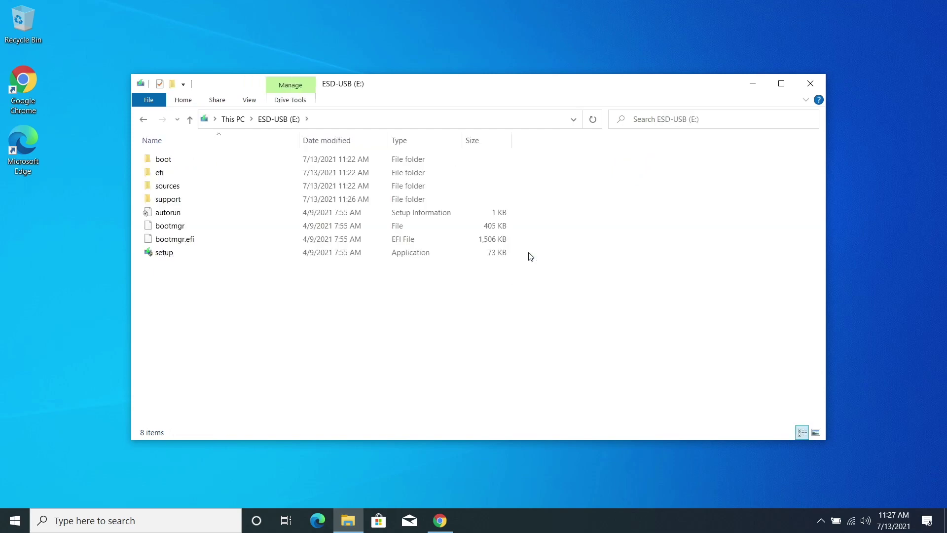